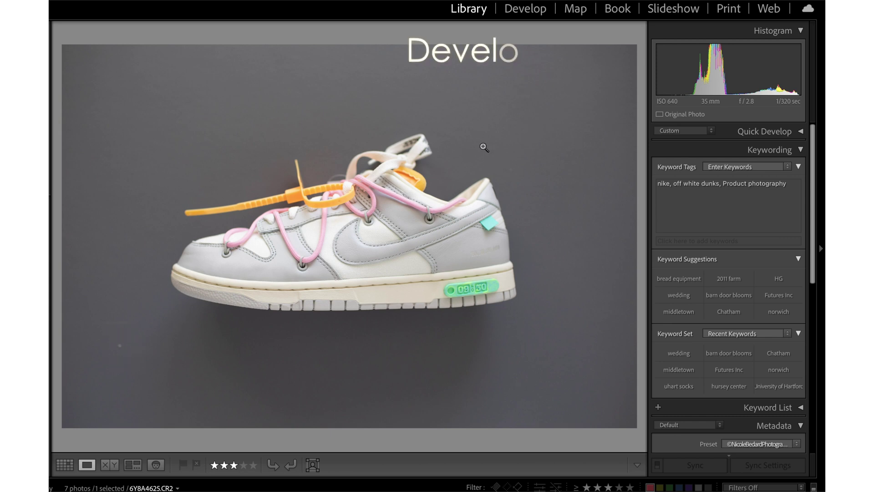
Open the sneaker photo for developing and heal the small dust spot on the gray background with a size 76 Spot Removal brush.
click(521, 10)
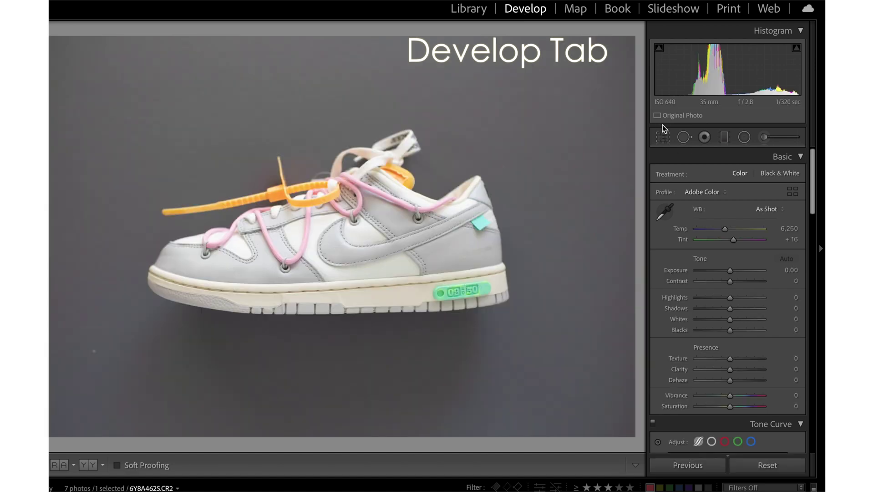
click(684, 138)
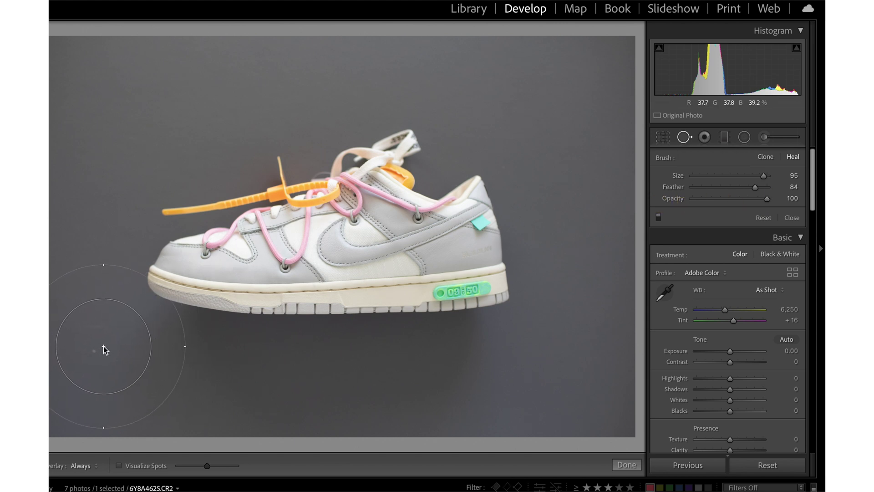
scroll(103, 346, down, 5)
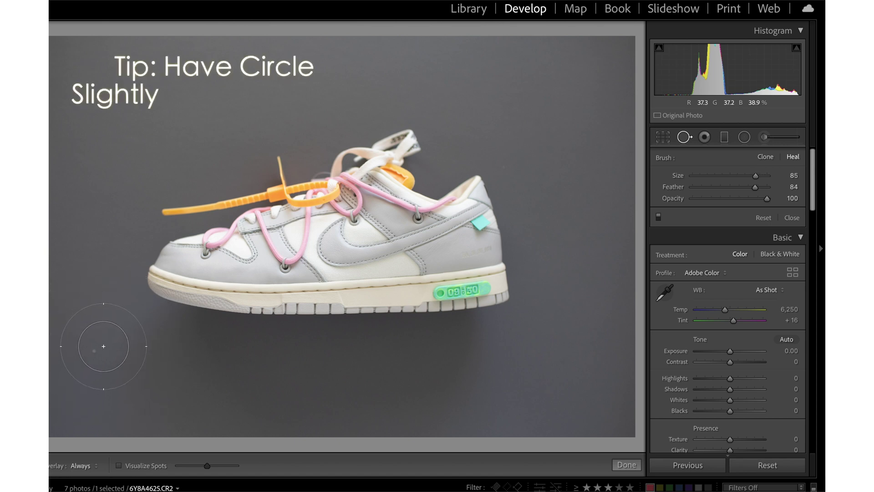
scroll(104, 346, down, 4)
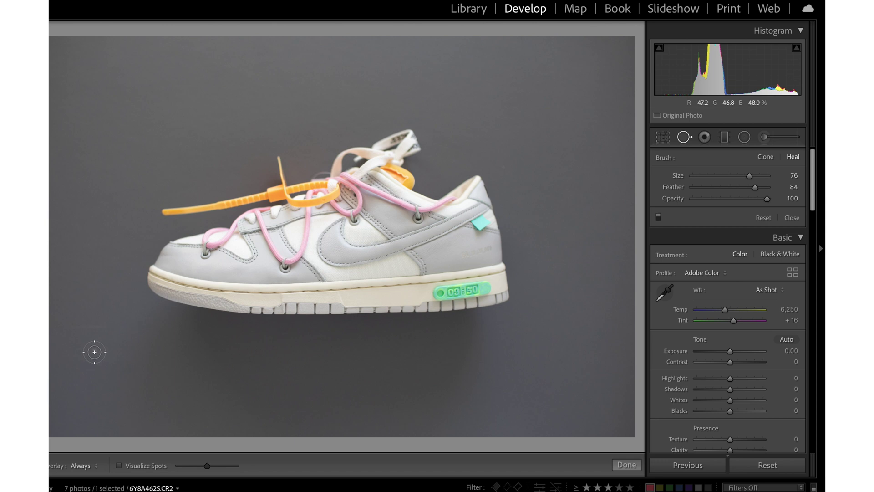
click(94, 352)
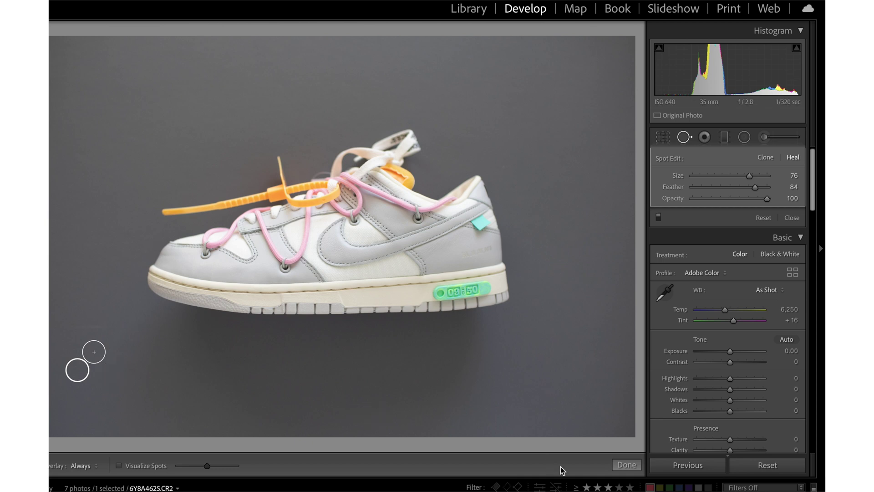
click(626, 465)
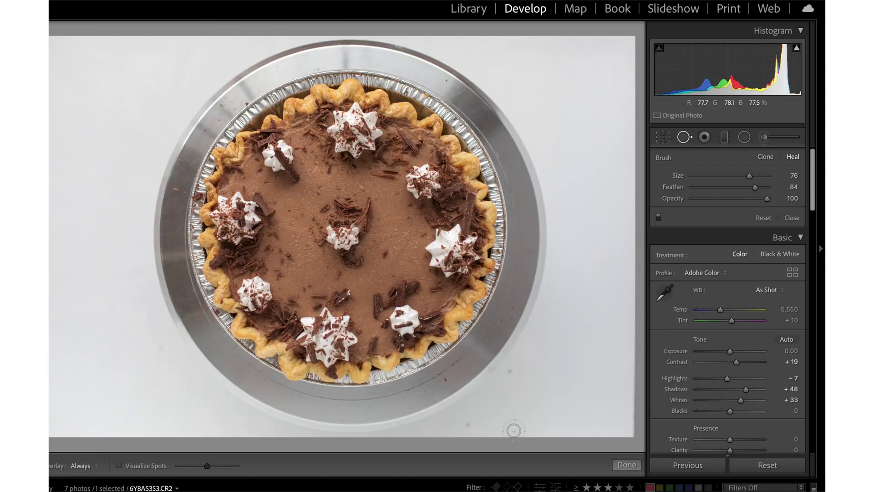
Heal the dust spots on the white surface below the pie stand at brush size 76 and close Spot Removal.
click(514, 372)
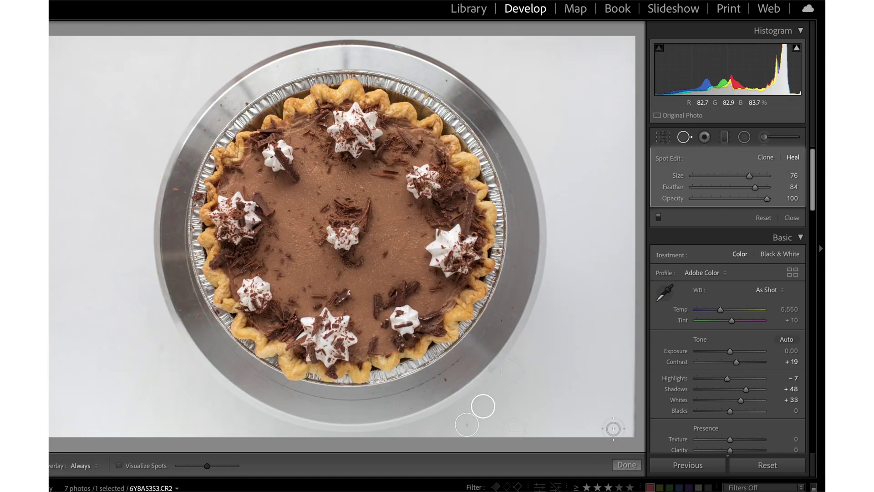
key(q)
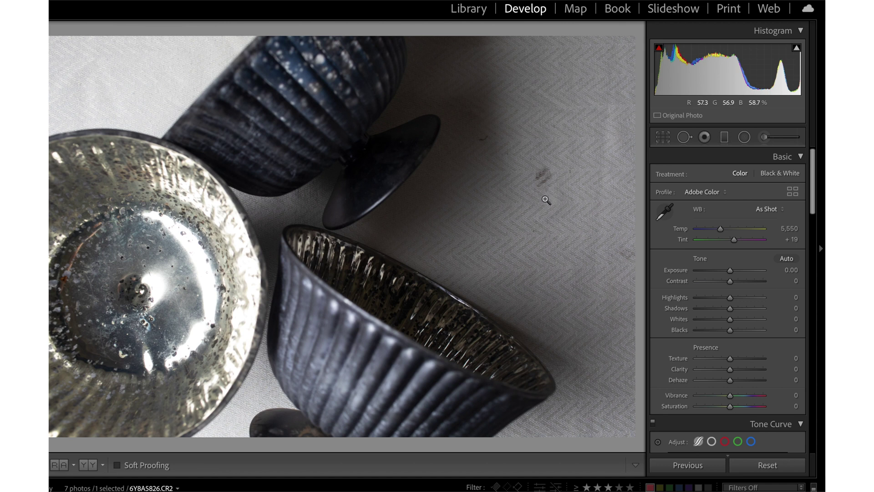
Heal the large dark stain on the herringbone cloth at size 81 and move its sample area to clean cloth beside it.
click(683, 138)
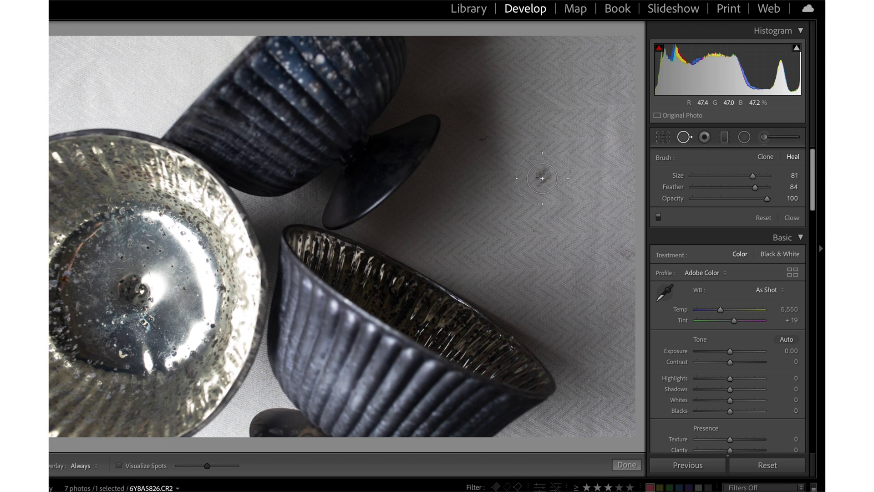
click(542, 178)
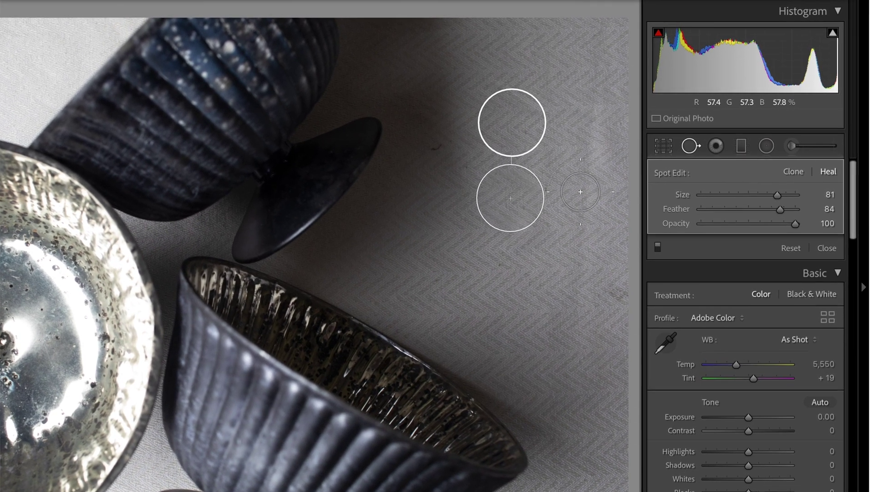
mouse_move(503, 126)
mouse_down()
mouse_move(550, 173)
mouse_move(539, 194)
mouse_move(547, 213)
mouse_up()
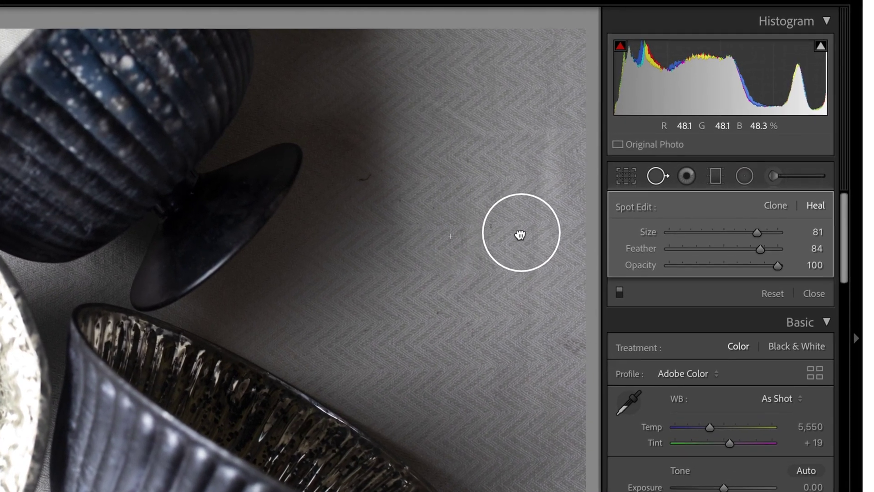
click(490, 256)
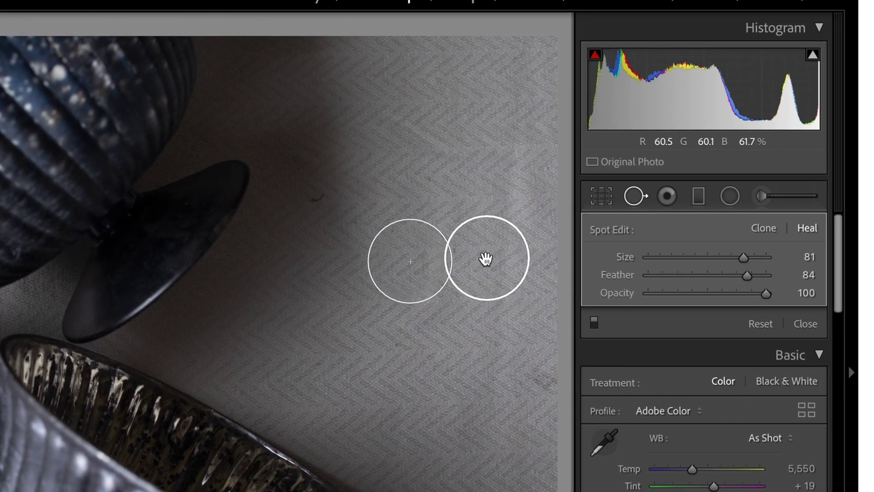
key(q)
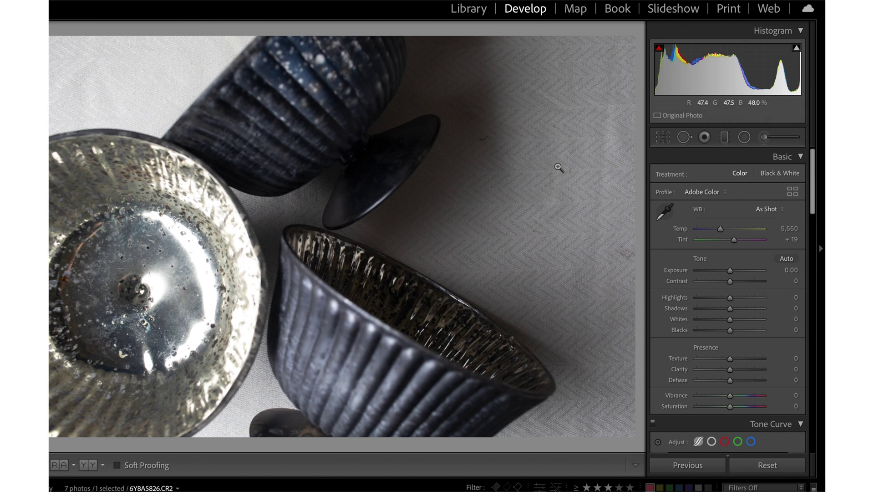
Heal the small dark mark on the shadowed cloth near the goblet's foot with a size 78 brush.
click(684, 137)
scroll(472, 141, down, 3)
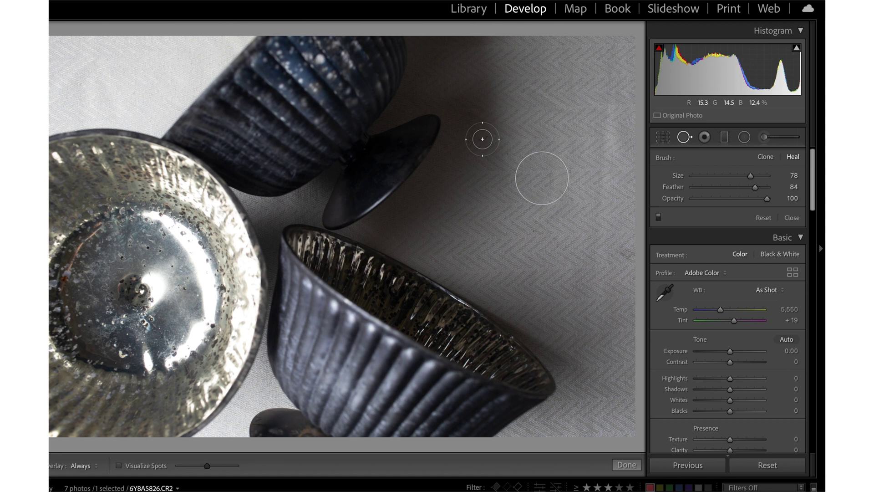
click(482, 139)
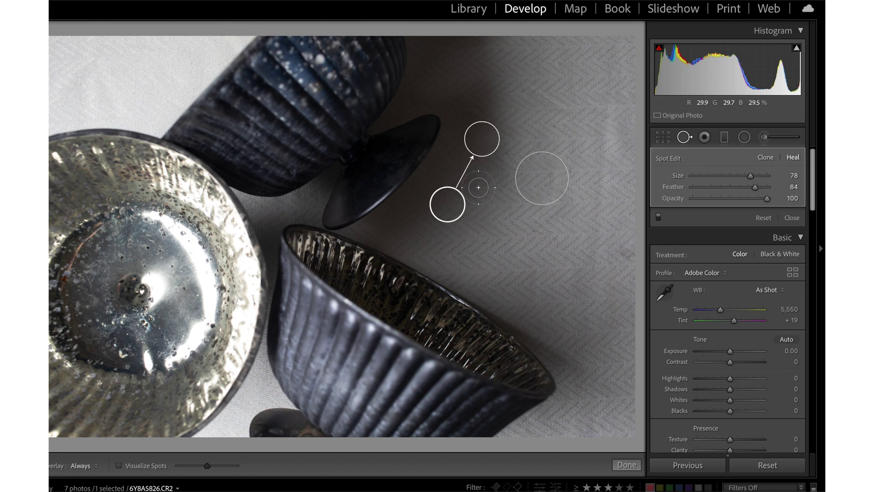
click(631, 465)
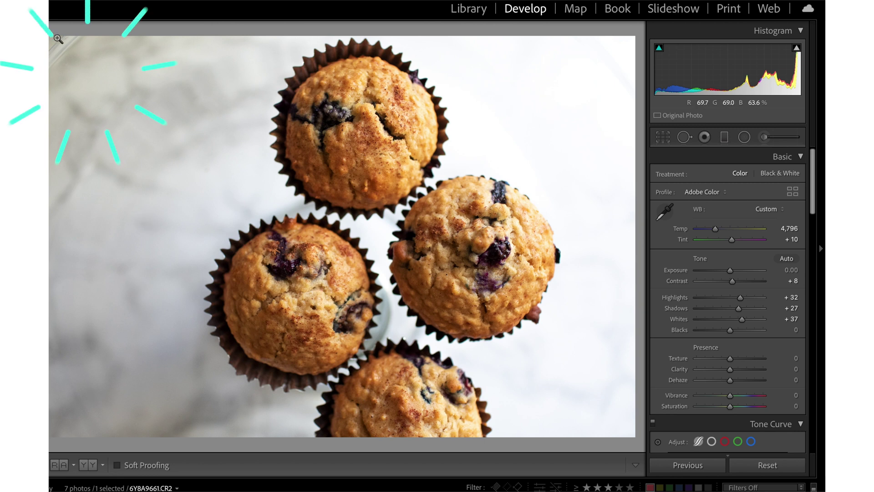
Heal the streaked upper corner of the marble background beside the muffins with a size 95 spot.
click(684, 137)
click(58, 58)
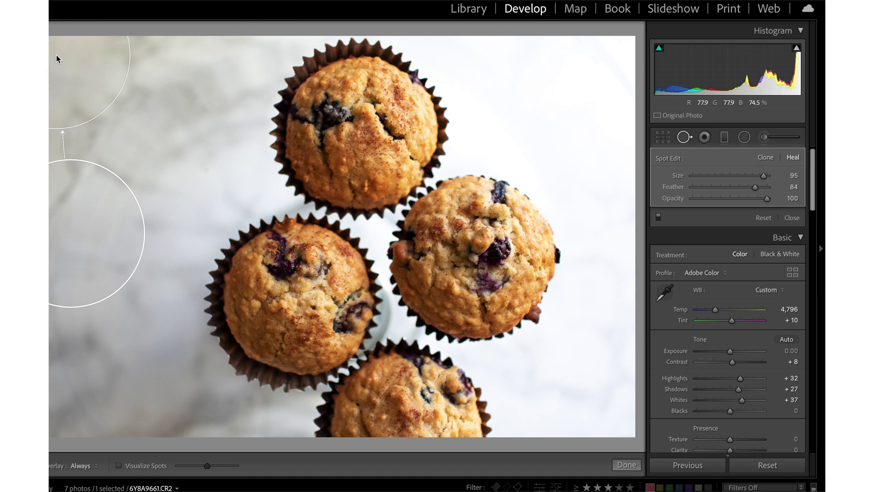
click(632, 467)
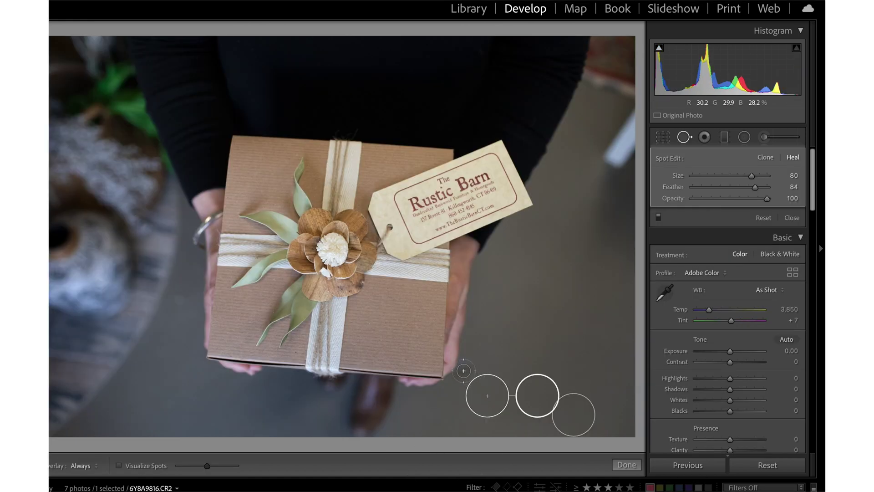
Heal the floor mark beside the hand under the gift box at size 77, sampling from clean floor just above it.
click(463, 371)
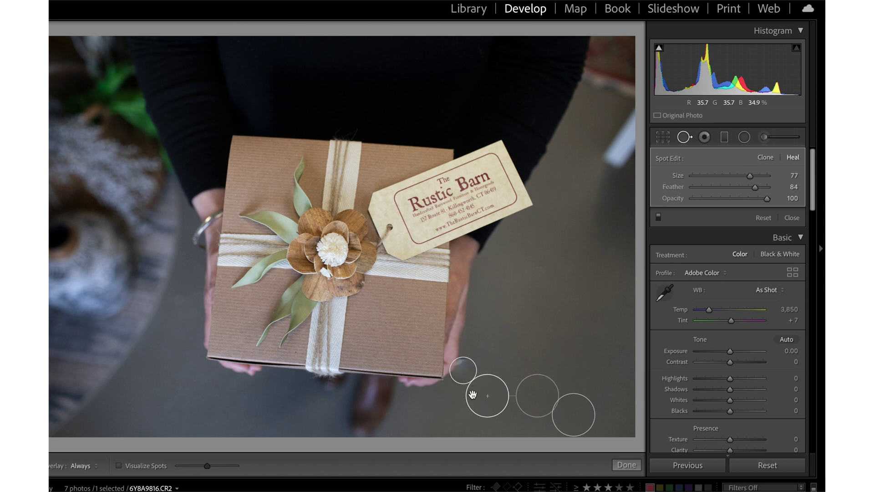
mouse_move(441, 392)
mouse_down()
mouse_move(490, 371)
mouse_move(485, 349)
mouse_move(478, 355)
mouse_up()
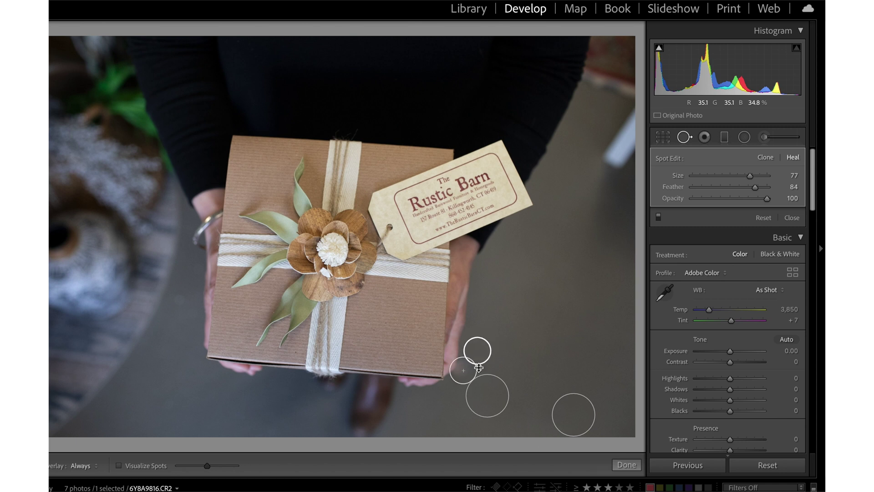
alt+click(455, 379)
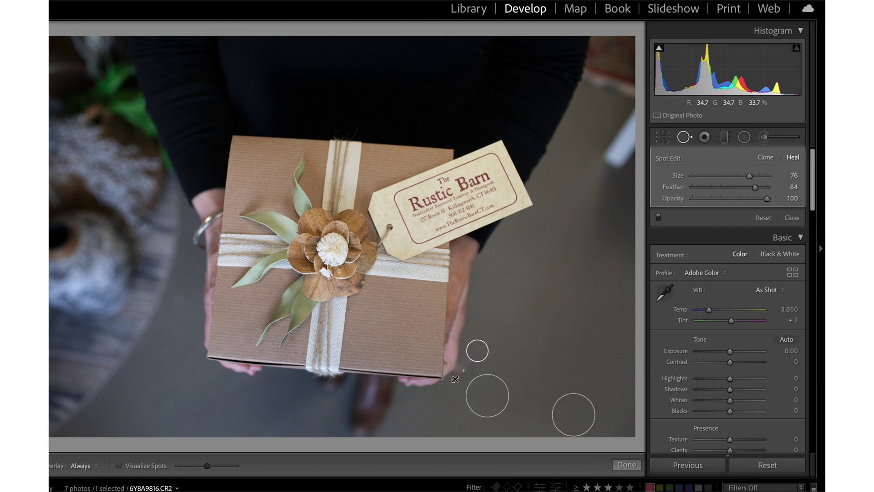
key(ctrl+z)
click(626, 465)
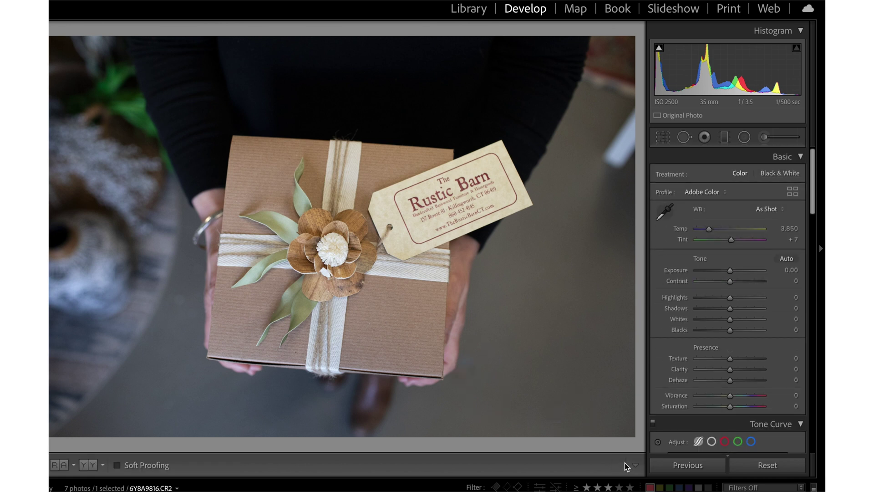
Delete the small healing circle beside the hand under the gift box and heal that floor mark again at size 76.
click(685, 136)
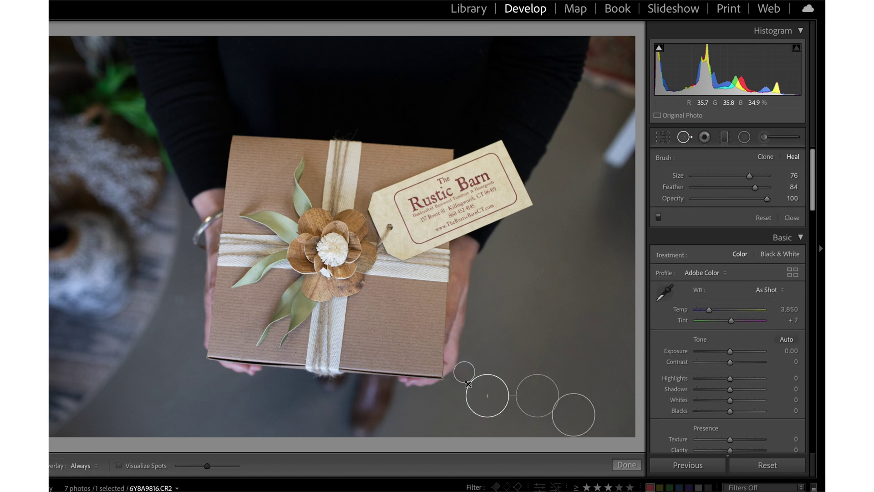
click(626, 465)
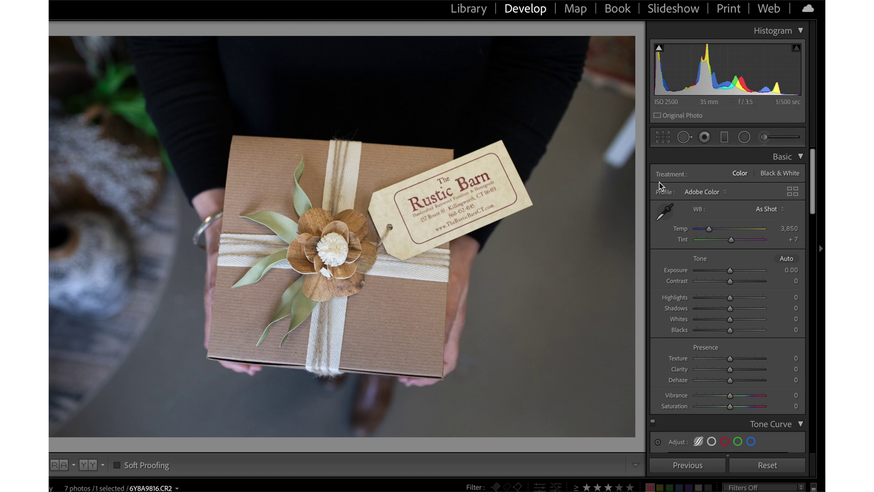
click(684, 139)
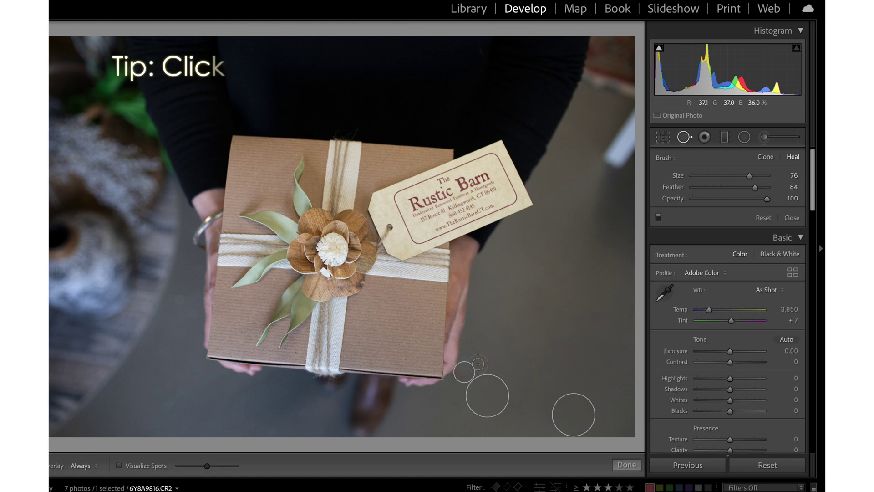
click(464, 372)
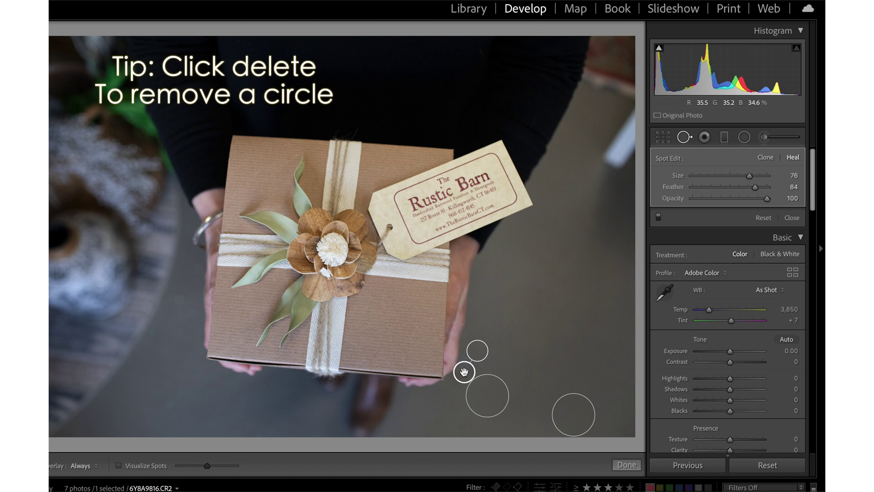
key(Delete)
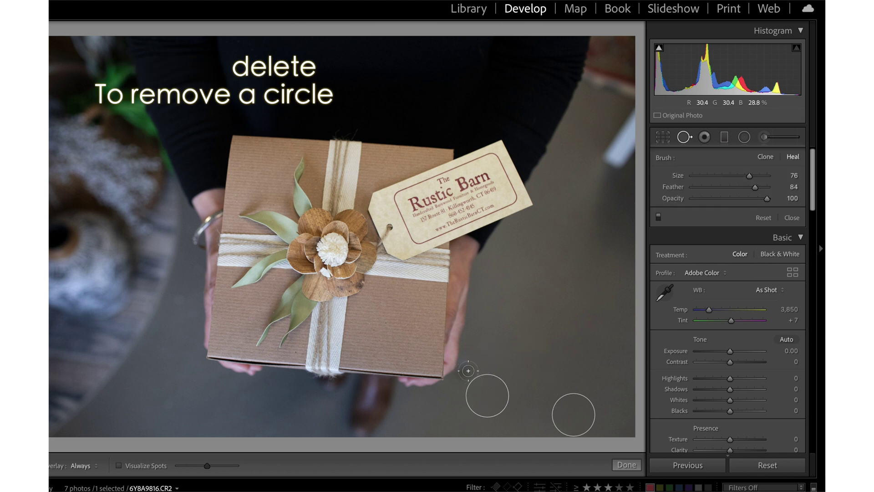
click(466, 370)
click(625, 464)
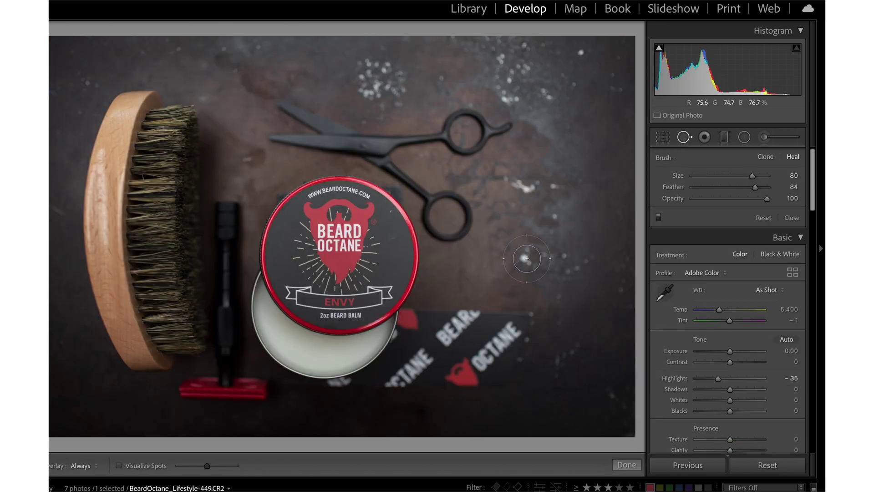
Heal the bright speck on the dark surface beside the beard balm tin at size 80 and adjust its sample area.
click(526, 258)
drag(586, 295, 584, 250)
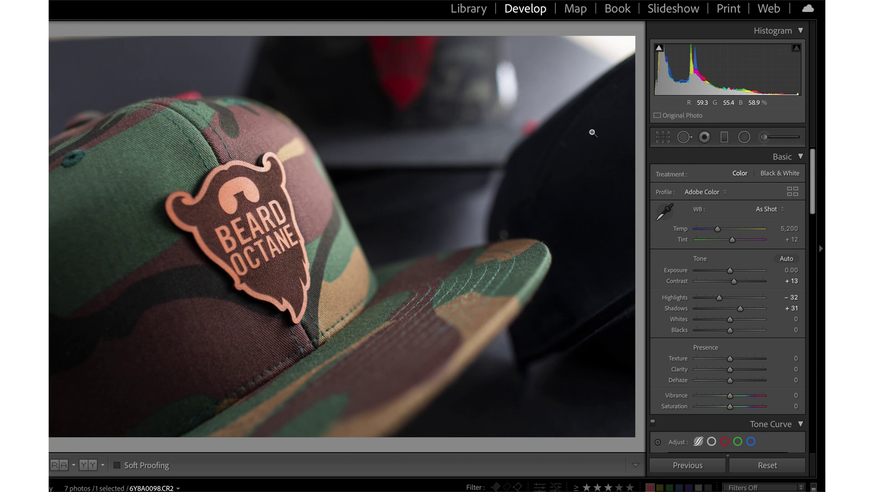
Heal the white glare behind the camouflage cap with a size 83 spot, sampling from the dark area above the brim.
click(684, 138)
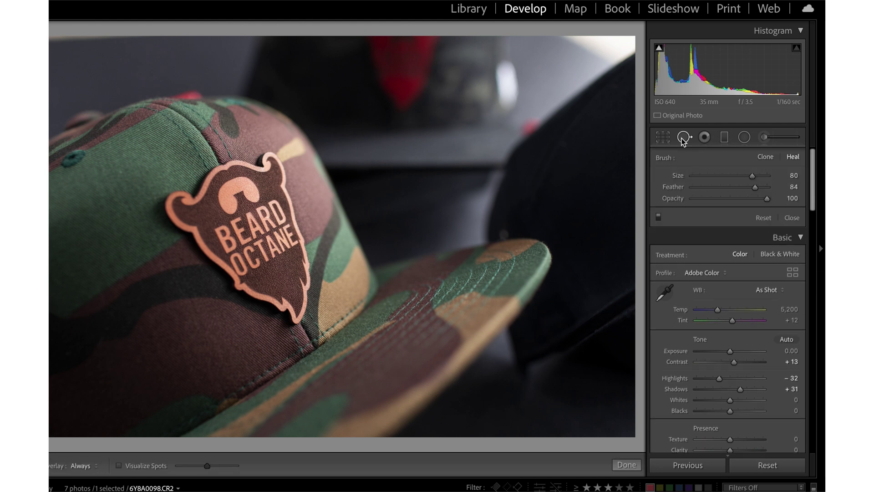
scroll(506, 94, up, 5)
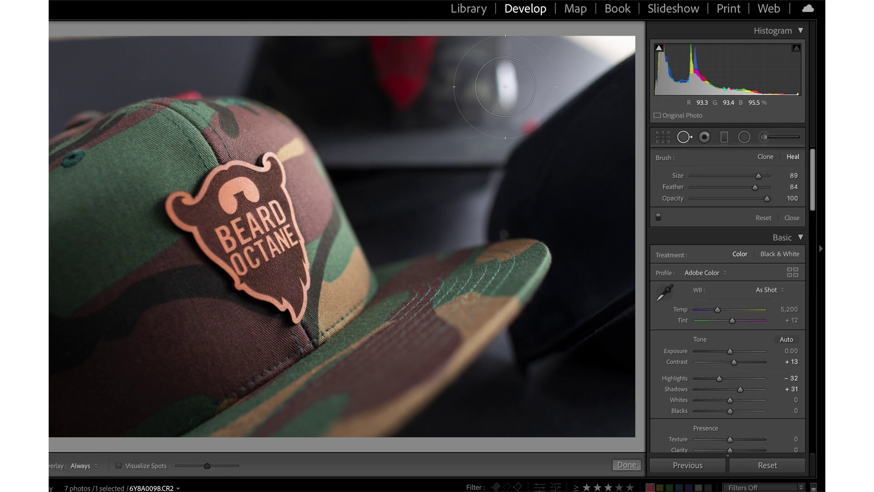
click(504, 87)
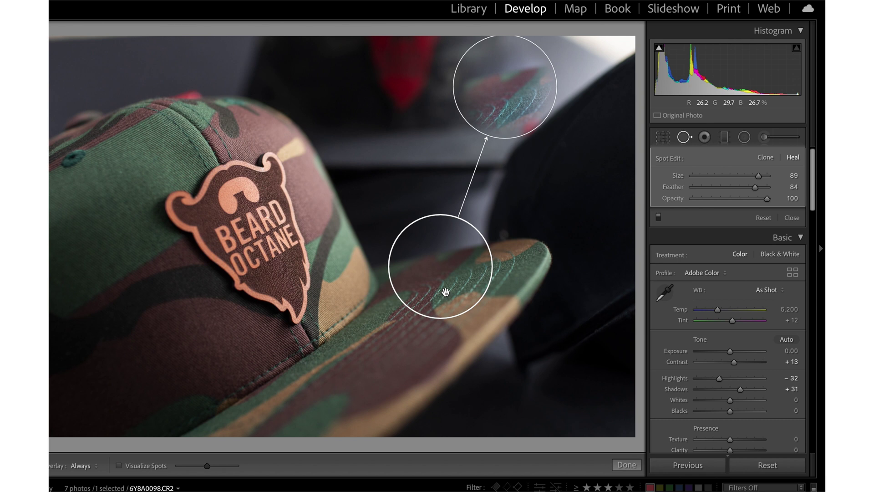
mouse_move(445, 290)
mouse_down()
mouse_move(433, 245)
mouse_move(448, 265)
mouse_move(446, 251)
mouse_up()
drag(512, 83, 509, 74)
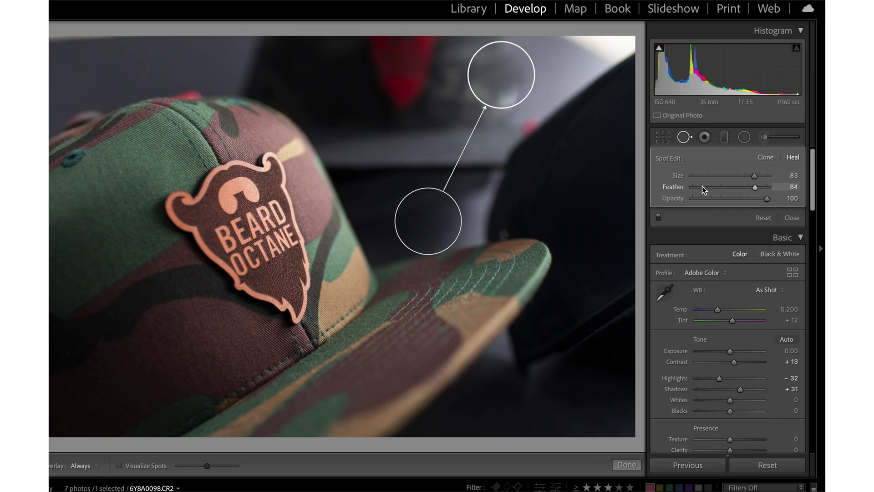
Set the glare healing spot's feather to 48 and its opacity to 6.
drag(756, 187, 700, 187)
drag(701, 188, 728, 187)
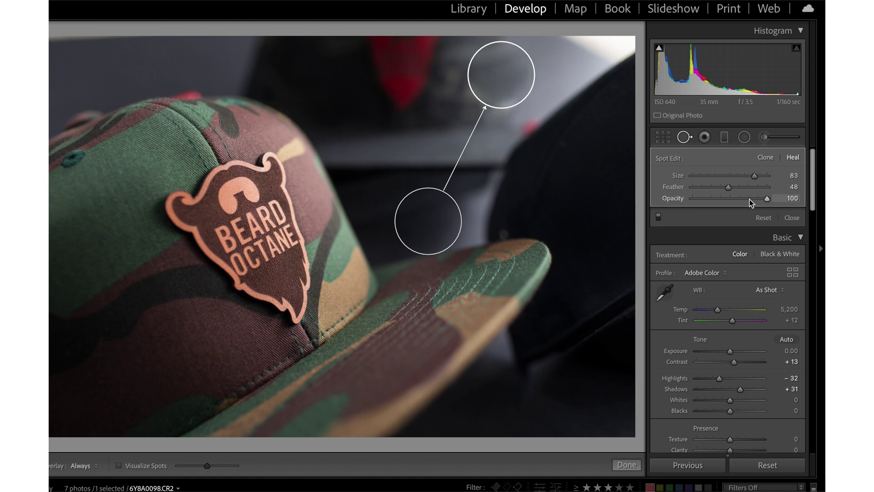
drag(769, 200, 698, 202)
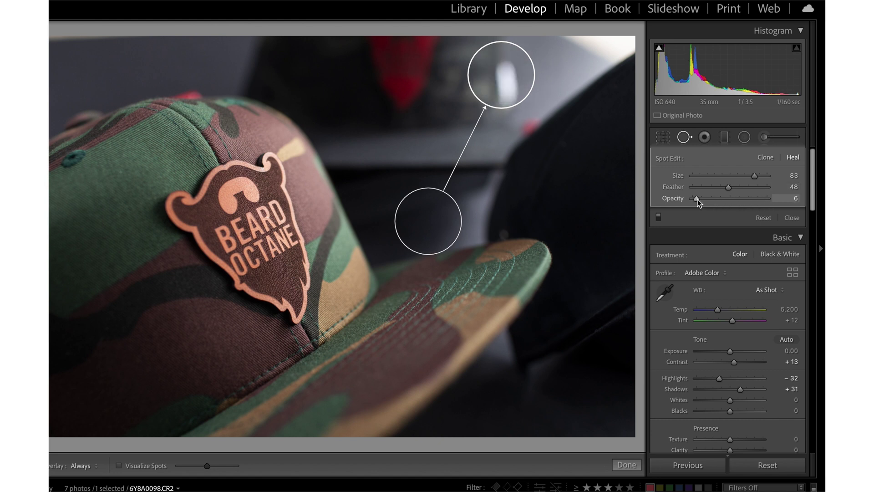
Set the glare healing spot's opacity to 100 and shrink it to size 81 over the upper part of the glare.
drag(720, 200, 771, 200)
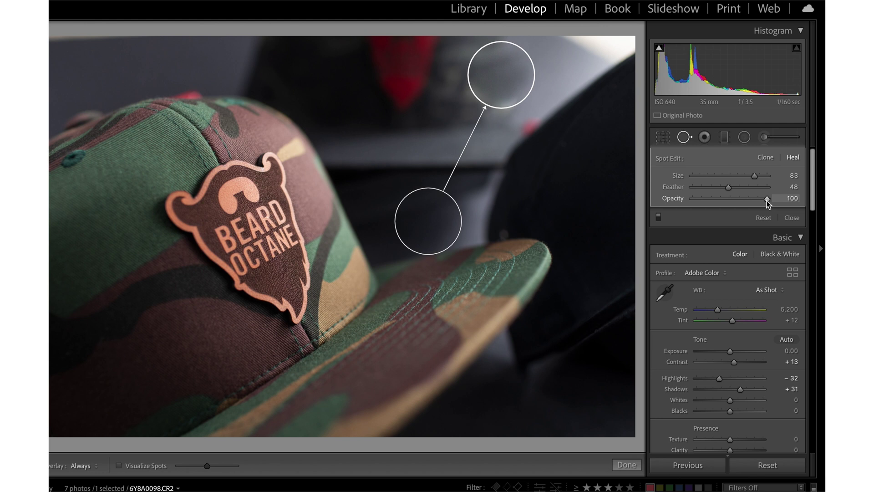
click(626, 465)
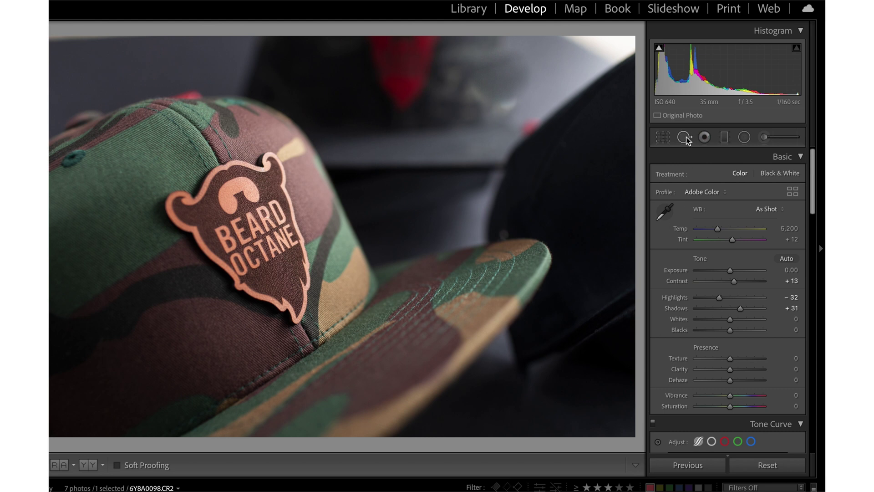
click(662, 138)
click(501, 74)
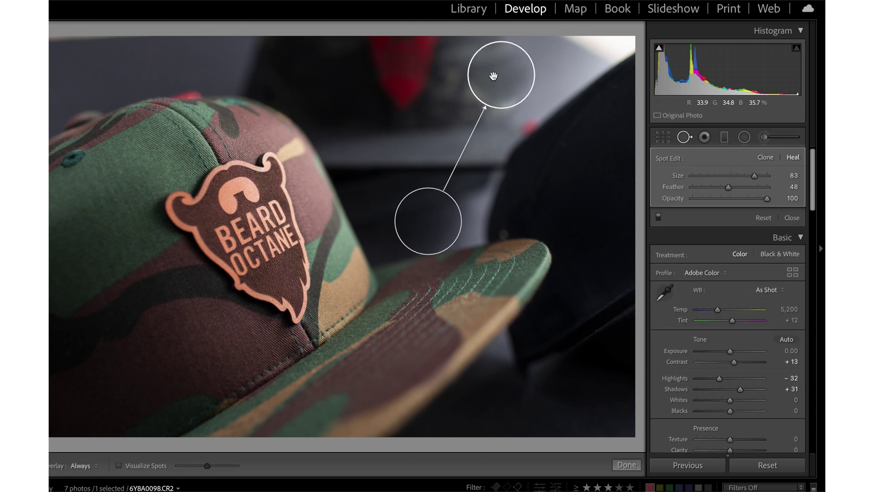
drag(532, 75, 485, 87)
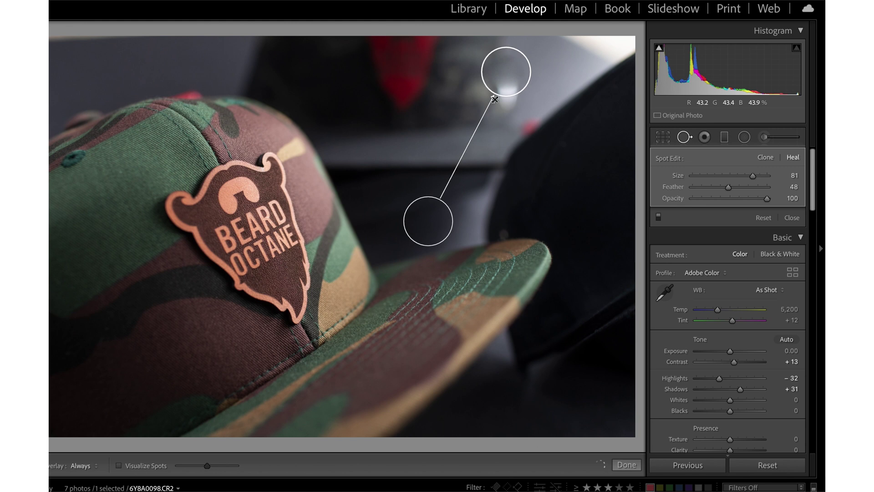
Heal the remaining glare just below with another size 81 spot, sampling from the dark area above the camouflage brim.
key(slash)
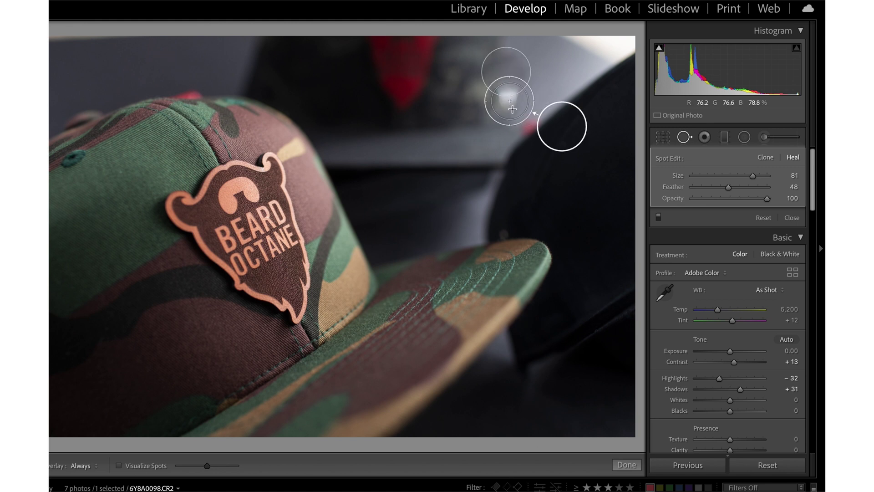
mouse_move(514, 133)
mouse_down()
mouse_move(453, 111)
mouse_move(398, 205)
mouse_move(406, 210)
mouse_up()
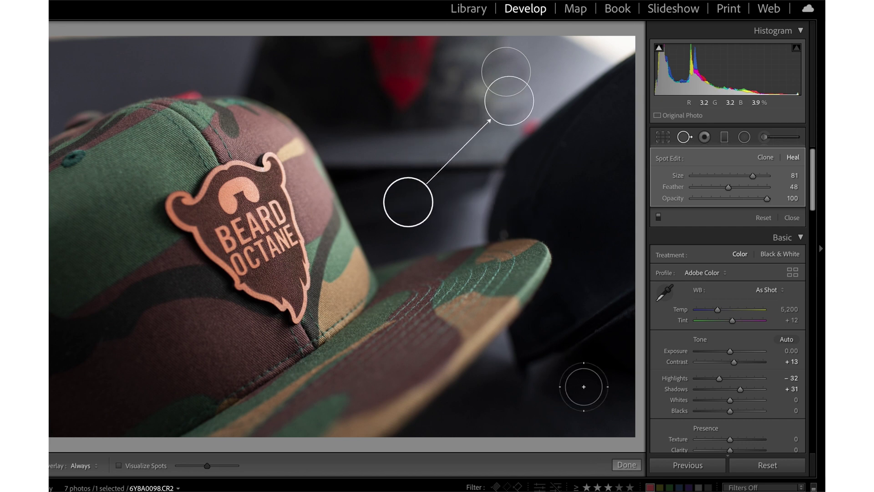
click(624, 465)
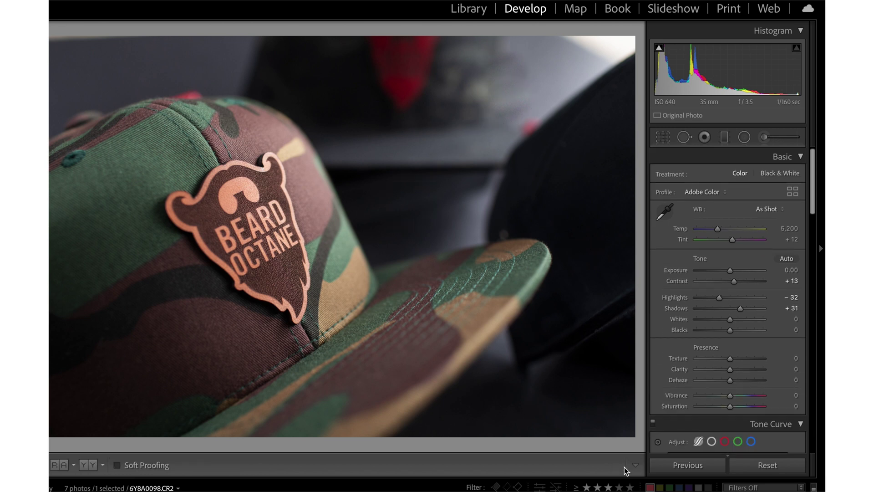
Heal the small red spot at the edge of the black cap at size 81, sampling farther up along that edge.
click(684, 137)
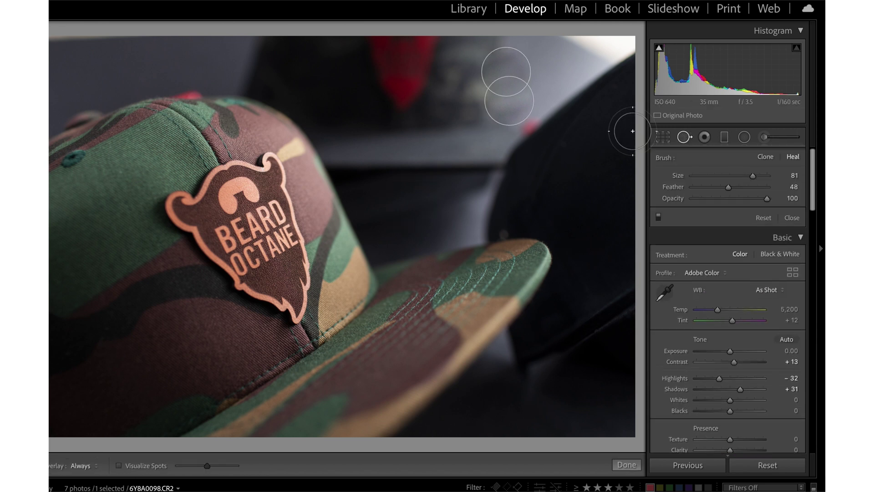
click(534, 128)
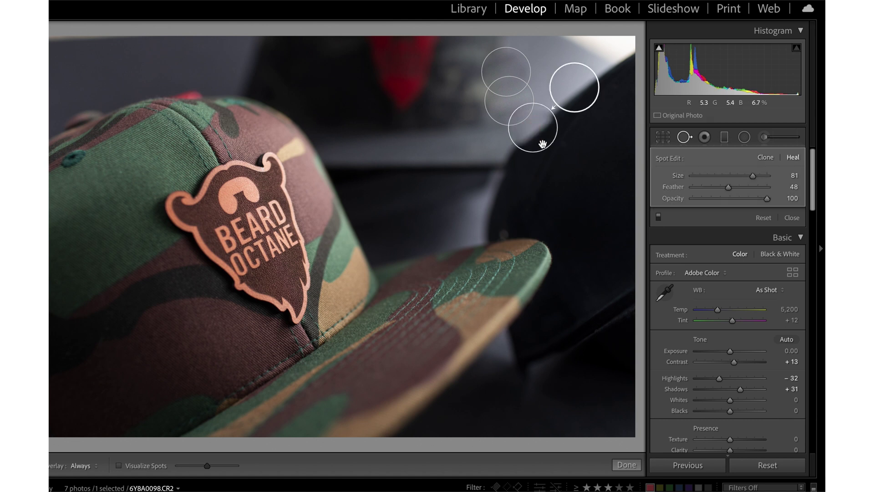
drag(590, 98, 591, 100)
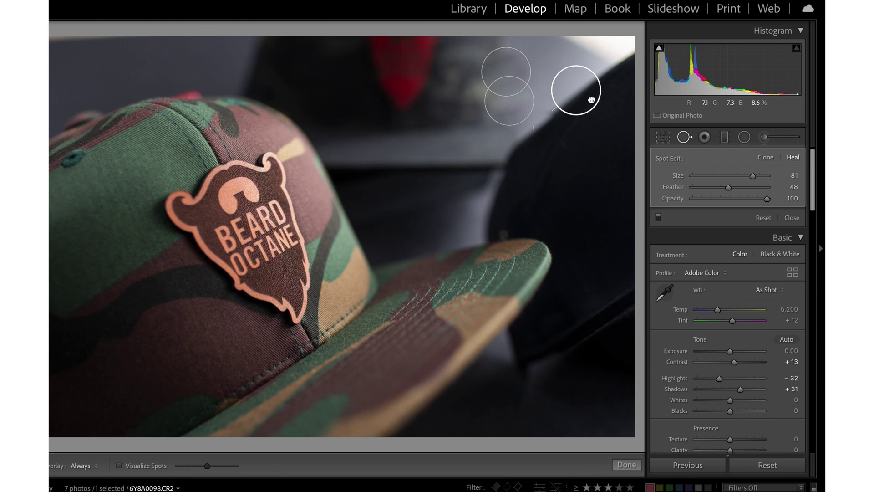
click(624, 463)
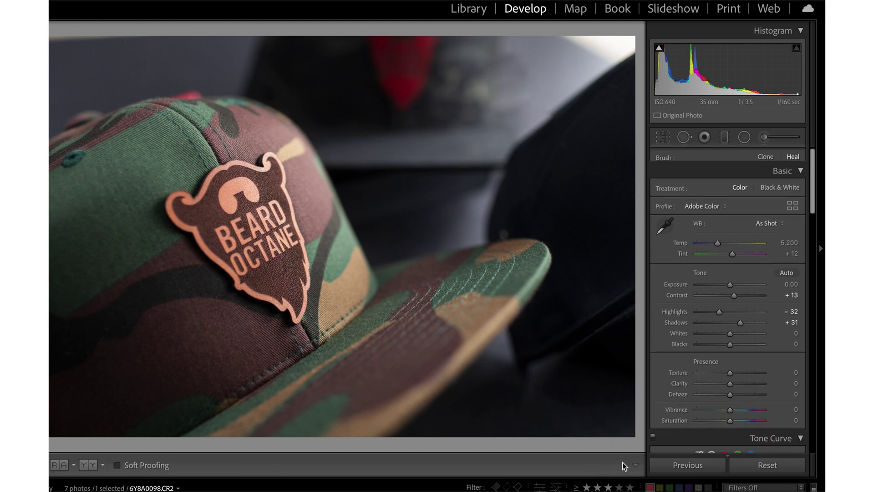
Shift the upper glare healing spot slightly sideways and set its feather to 70.
click(686, 137)
click(503, 69)
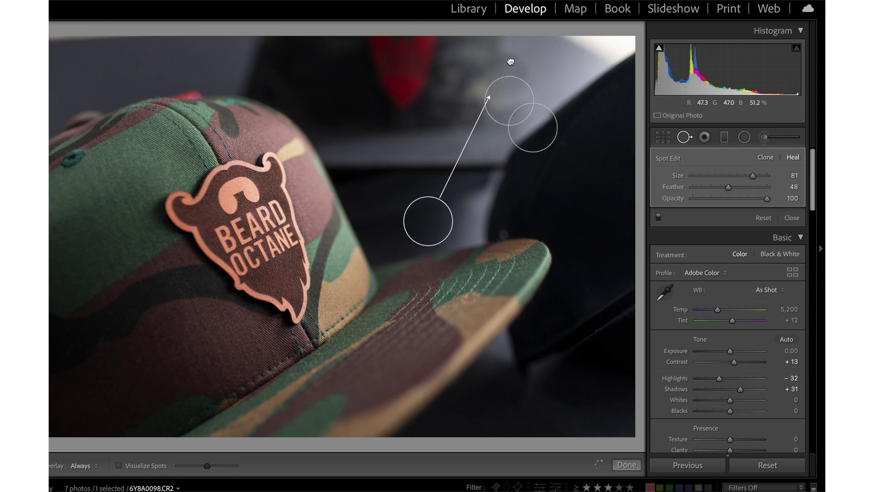
click(501, 71)
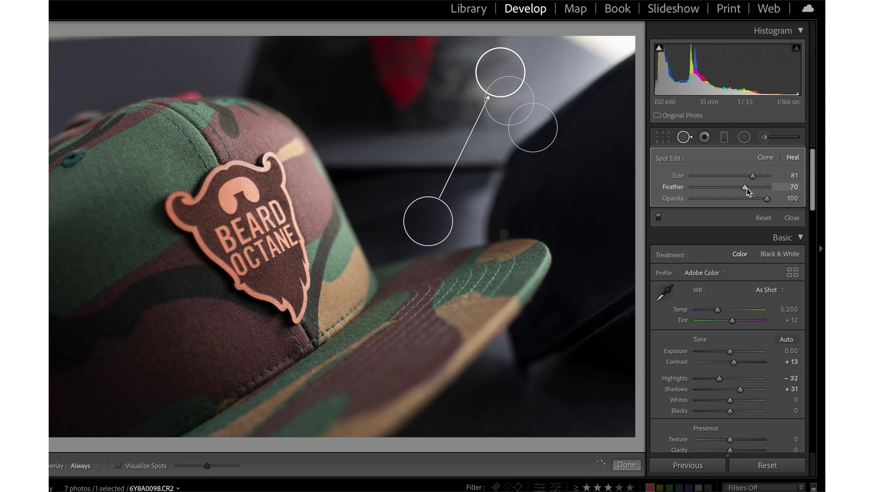
click(622, 464)
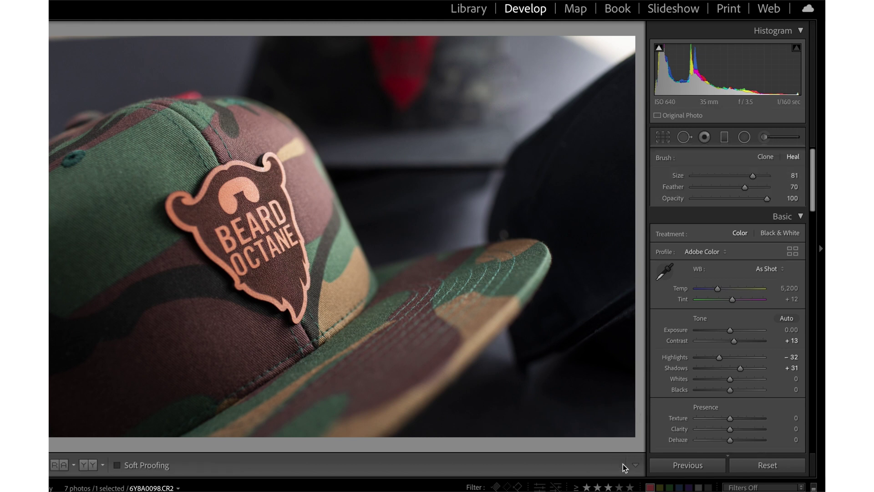
Return to the Library and select all the photos to review them together in Survey view.
key(g)
key(ctrl+a)
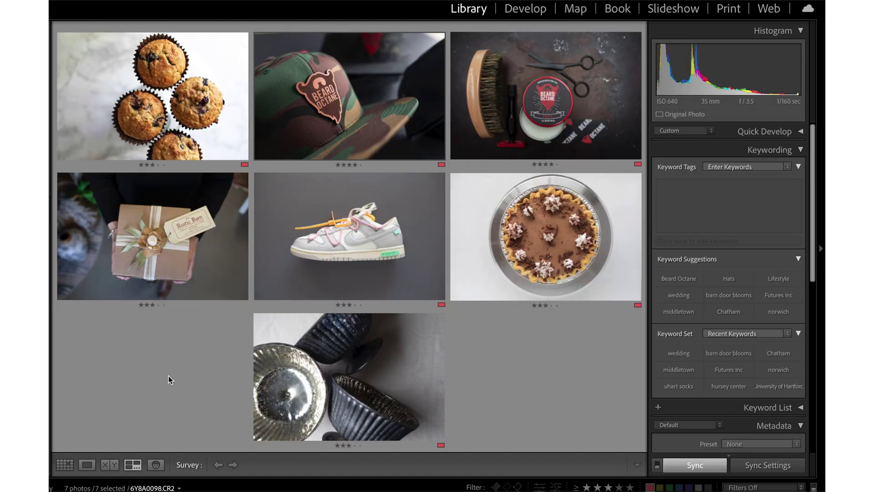